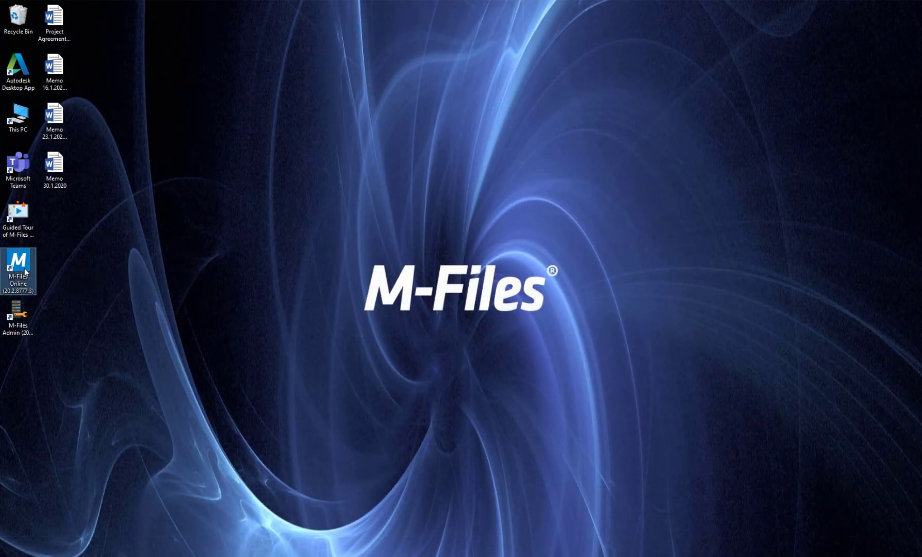
Open the M-Files drive from the desktop, then the M-Files DMS vault to reach its home view
{"action": "double_click", "coordinate": [25, 272]}
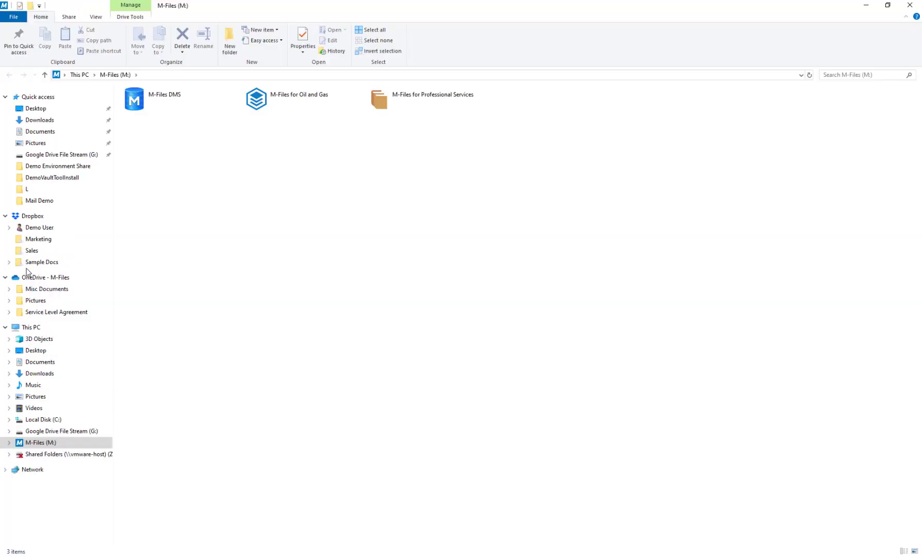
{"action": "double_click", "coordinate": [178, 99]}
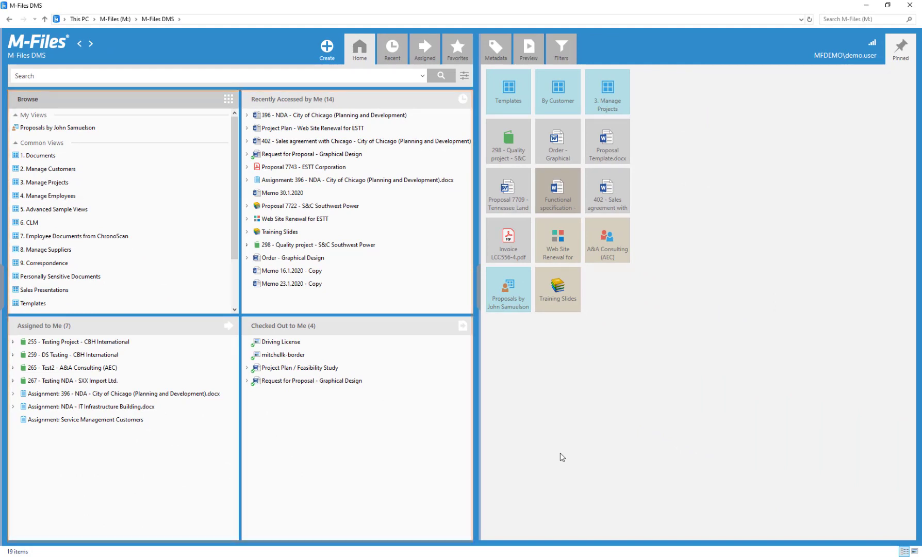
{"action": "scroll", "coordinate": [95, 173], "scroll_direction": "down", "scroll_amount": 1}
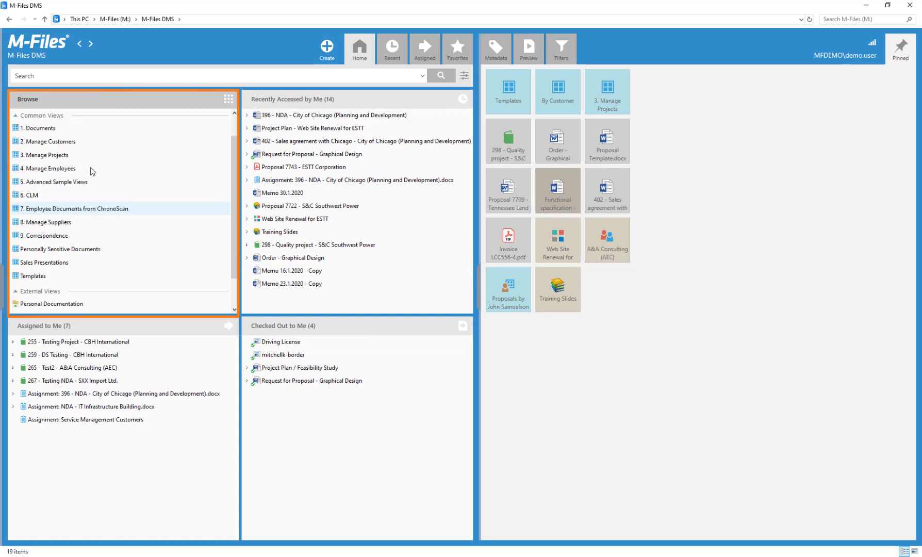
{"action": "scroll", "coordinate": [78, 166], "scroll_direction": "up", "scroll_amount": 1}
{"action": "left_click", "coordinate": [48, 154]}
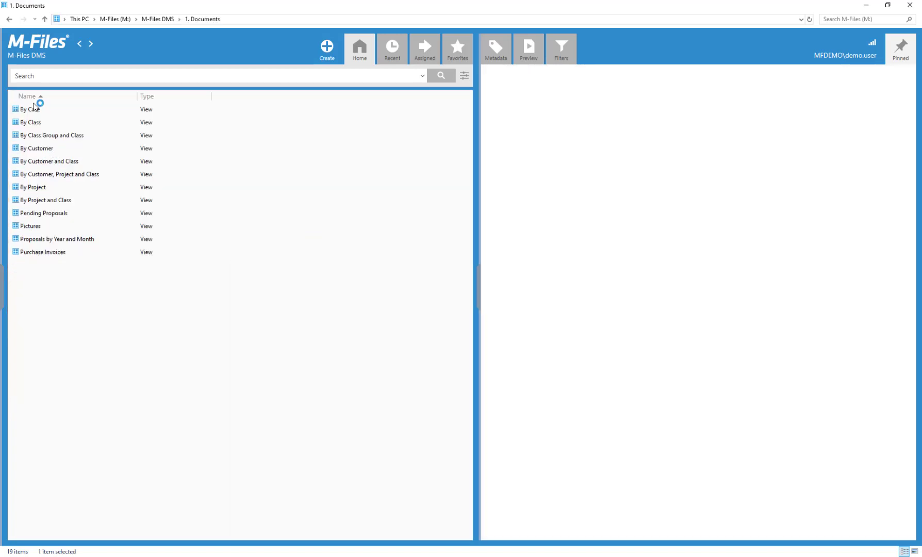
{"action": "left_click", "coordinate": [45, 148]}
{"action": "key", "text": "Return"}
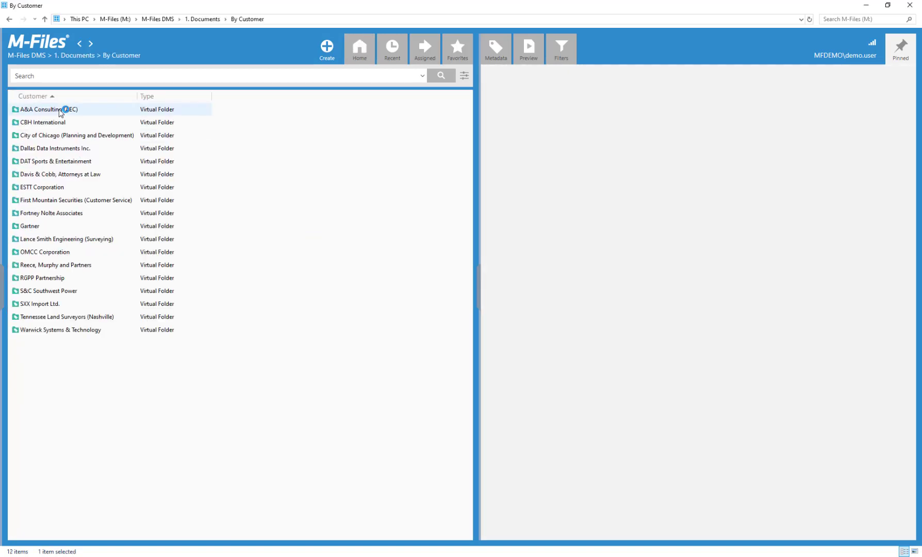
{"action": "left_click", "coordinate": [62, 109]}
{"action": "mouse_move", "coordinate": [471, 130]}
{"action": "left_mouse_down"}
{"action": "mouse_move", "coordinate": [471, 232]}
{"action": "mouse_move", "coordinate": [469, 122]}
{"action": "left_mouse_up"}
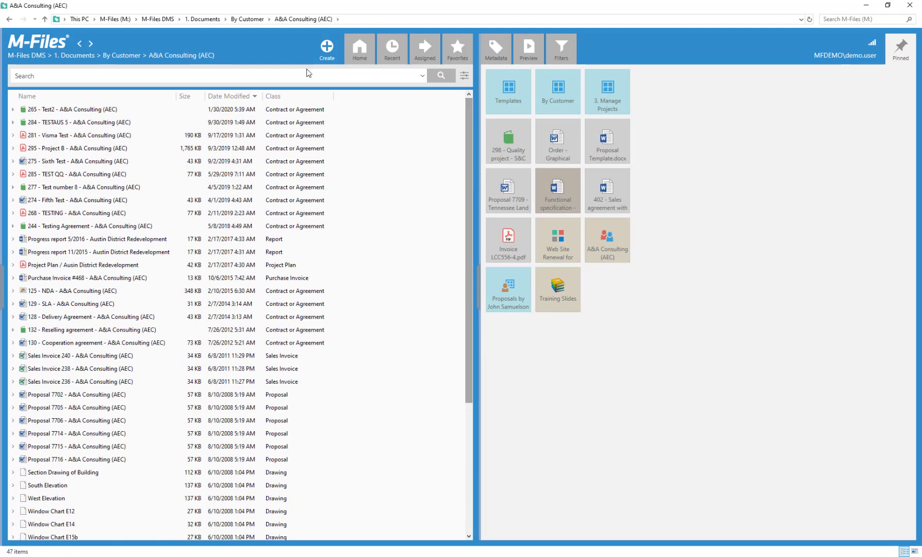
{"action": "left_click", "coordinate": [26, 48]}
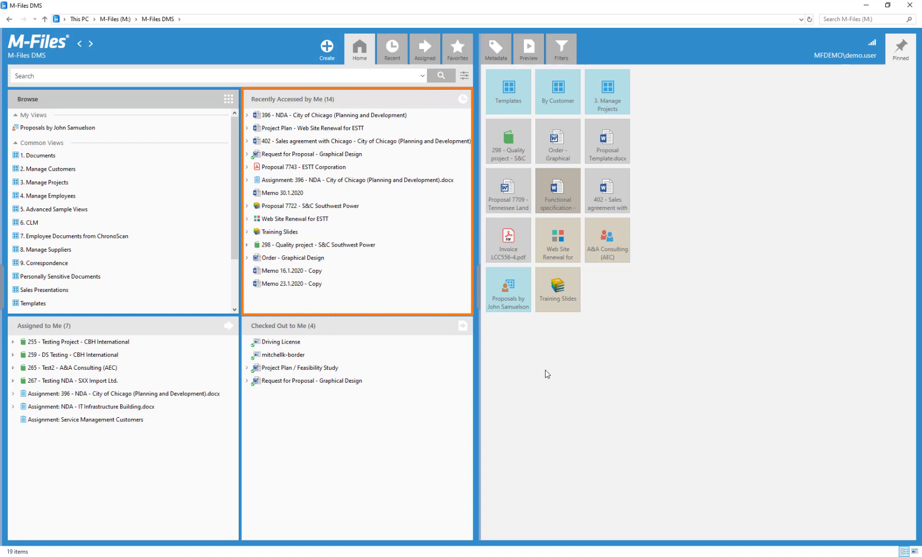
{"action": "left_click", "coordinate": [114, 421]}
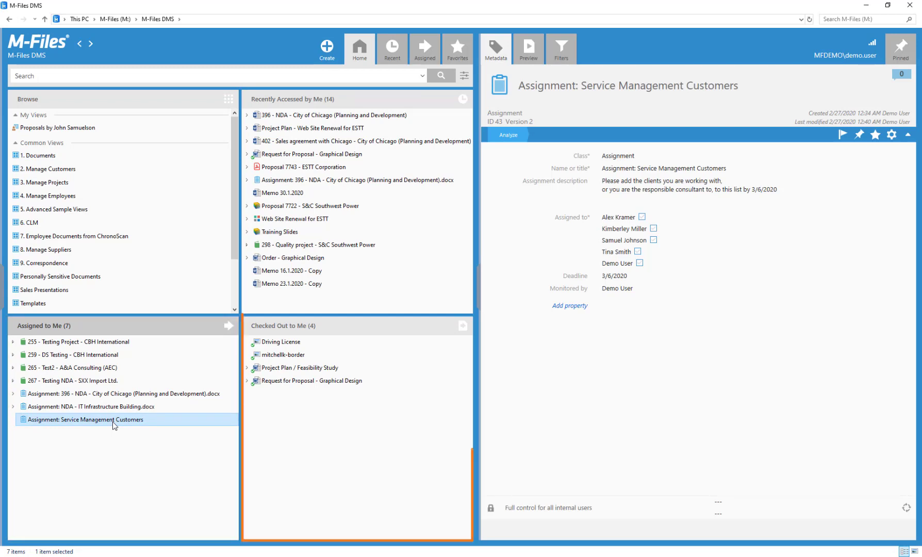
{"action": "left_click", "coordinate": [328, 382]}
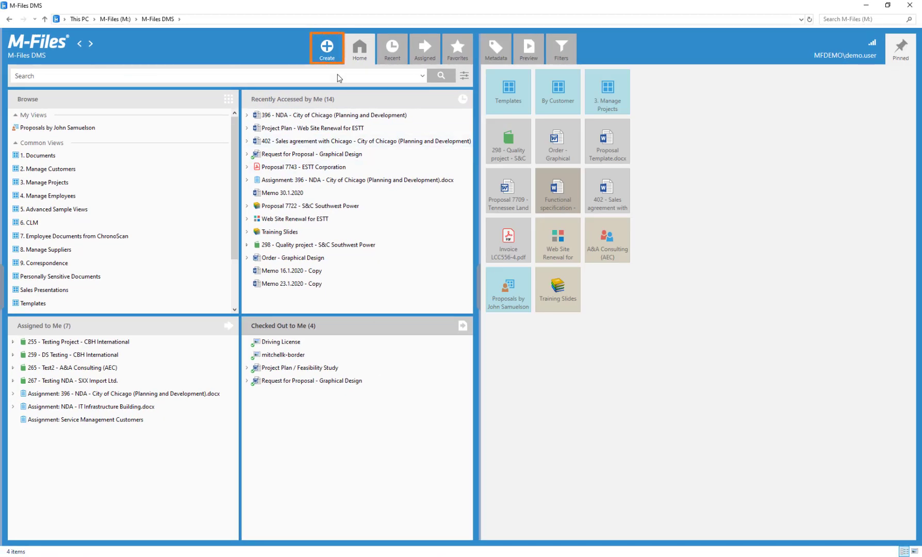
{"action": "left_click", "coordinate": [328, 50]}
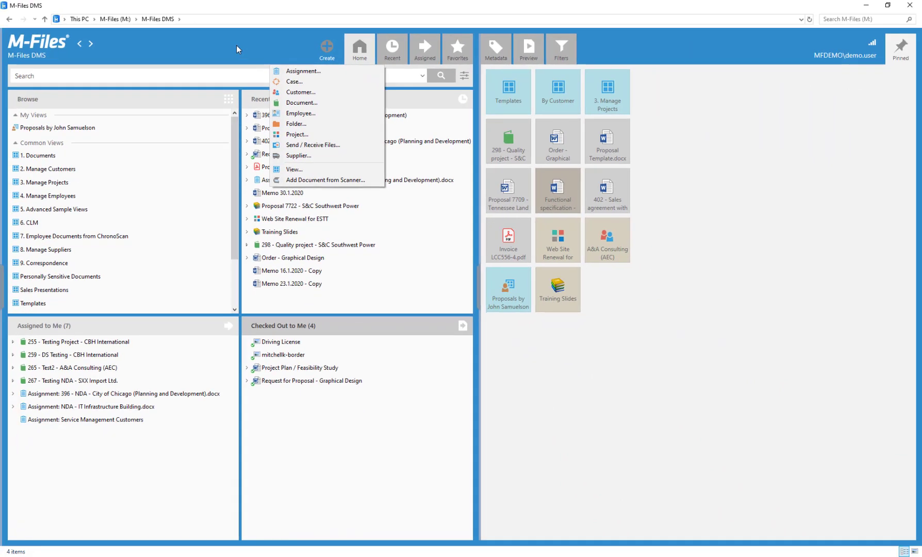
{"action": "left_click", "coordinate": [246, 97]}
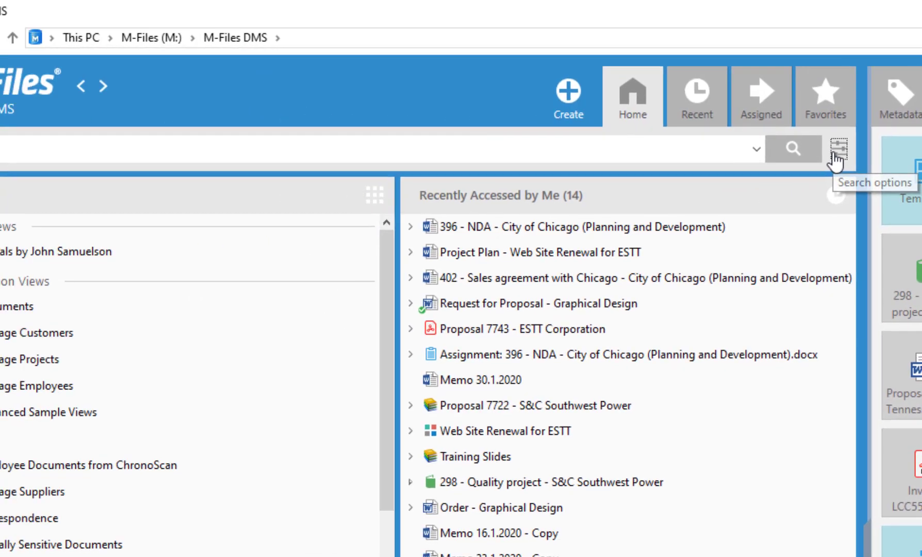
{"action": "left_click", "coordinate": [468, 163]}
{"action": "left_click", "coordinate": [274, 226]}
{"action": "type", "text": "Customer"}
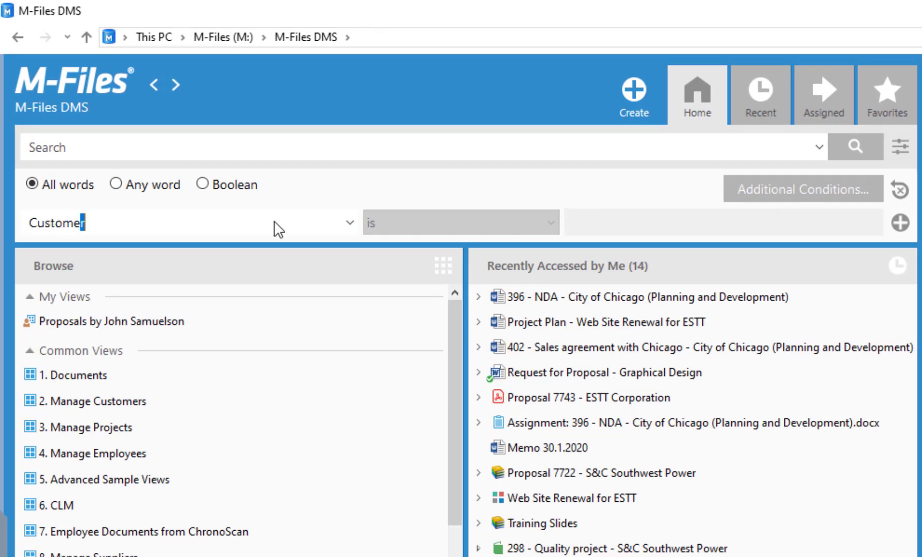
{"action": "key", "text": "Tab"}
{"action": "key", "text": "Tab"}
{"action": "type", "text": "ESTT"}
{"action": "key", "text": "Return"}
{"action": "left_click", "coordinate": [516, 154]}
{"action": "type", "text": "logo design"}
{"action": "left_click", "coordinate": [856, 147]}
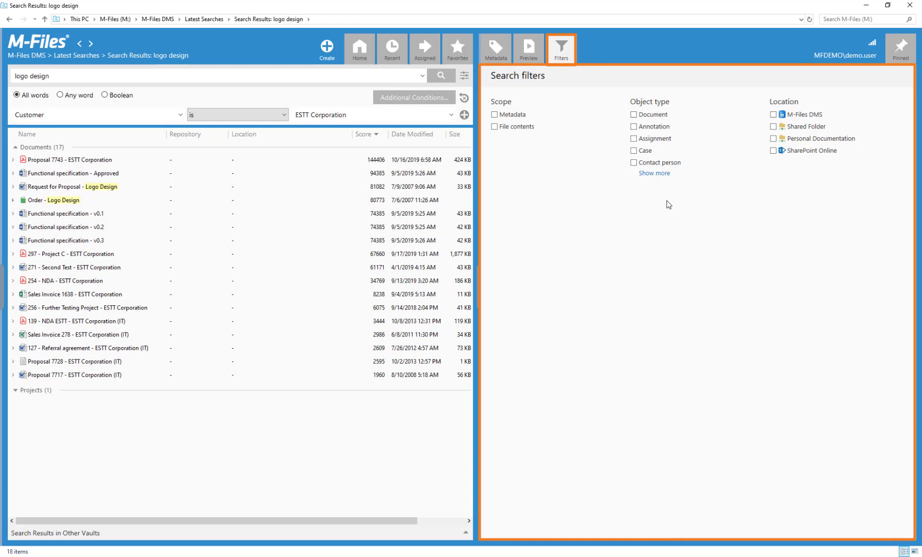
{"action": "left_click", "coordinate": [663, 174]}
{"action": "left_click", "coordinate": [634, 246]}
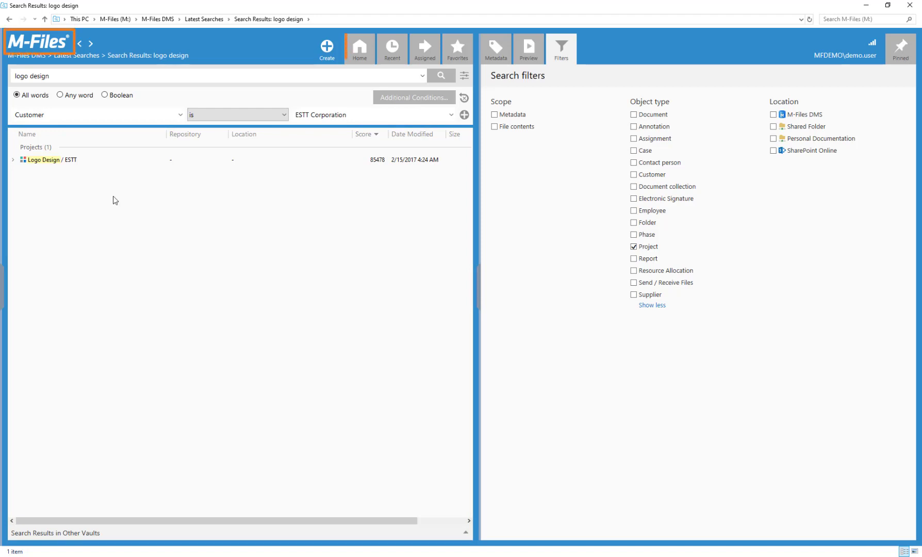
{"action": "left_click", "coordinate": [54, 44]}
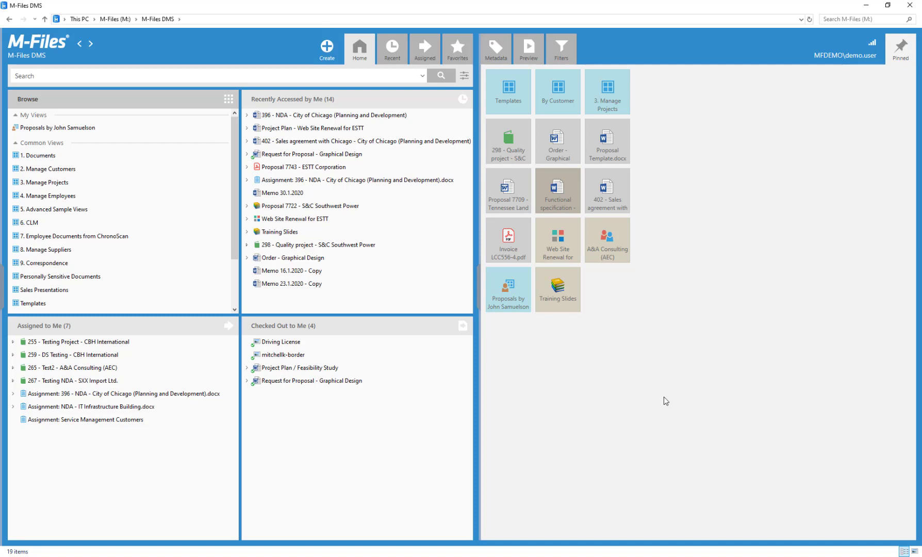
Pin the 6. CLM view and the Assignment: 396 NDA item, moving the assignment tile into a new row
{"action": "left_click_drag", "start_coordinate": [31, 222], "coordinate": [608, 290]}
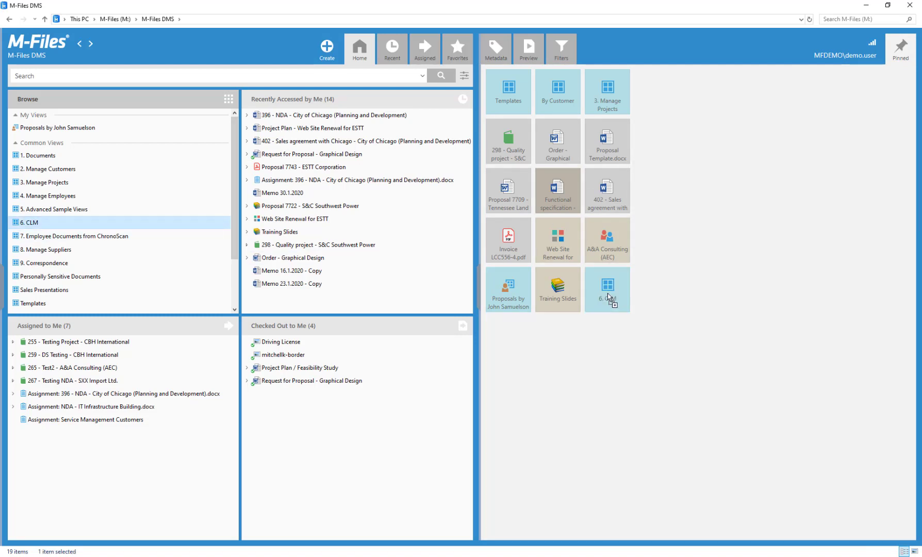
{"action": "right_click", "coordinate": [333, 183]}
{"action": "left_click", "coordinate": [383, 352]}
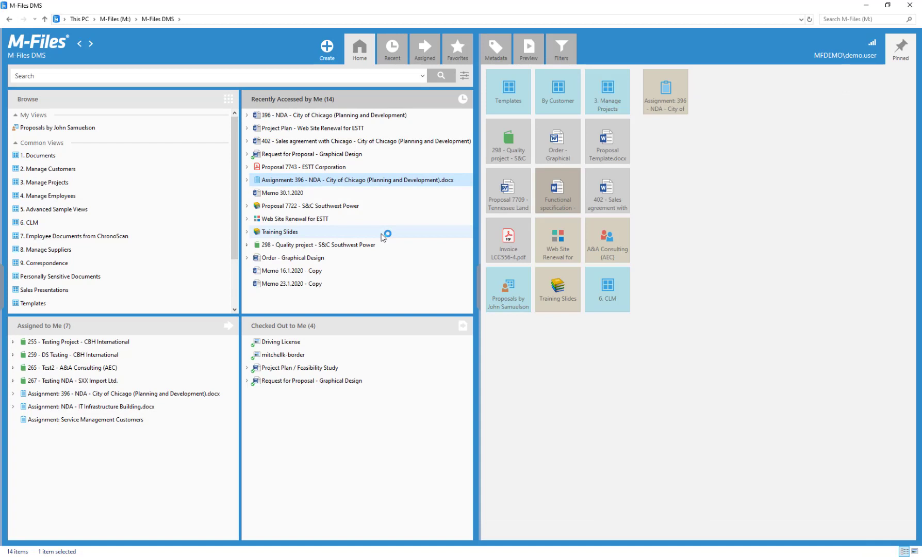
{"action": "left_click_drag", "start_coordinate": [669, 115], "coordinate": [516, 353]}
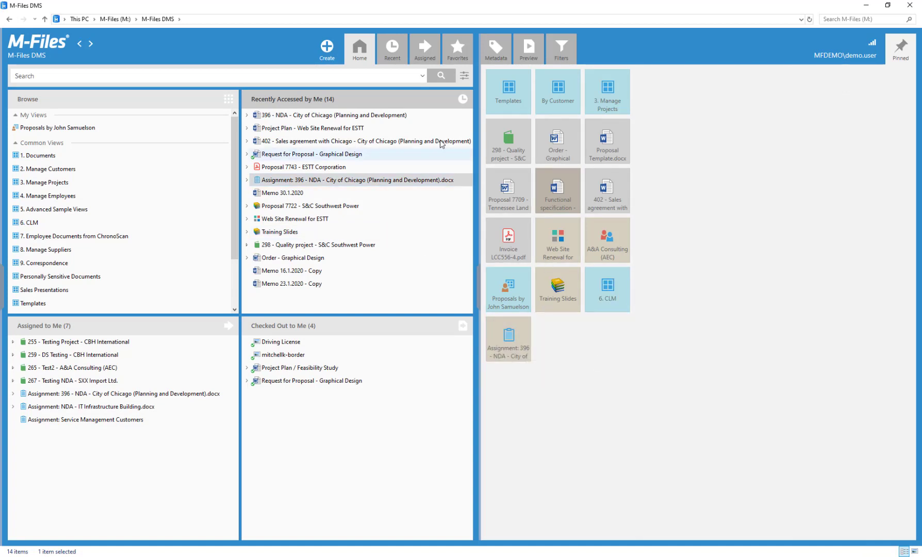
Select the 396 - NDA - City of Chicago document, expand Agreement Duration Details and enable change notifications
{"action": "left_click", "coordinate": [398, 117]}
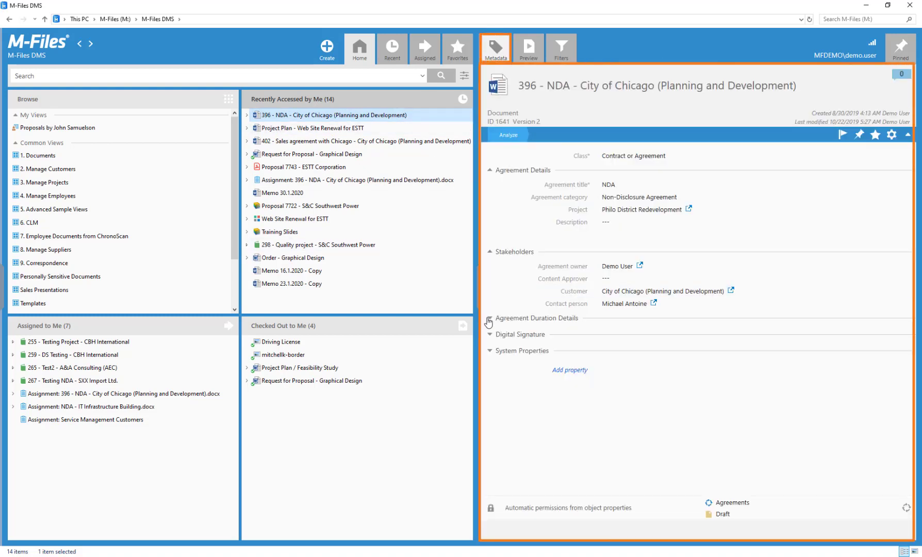
{"action": "left_click", "coordinate": [489, 319]}
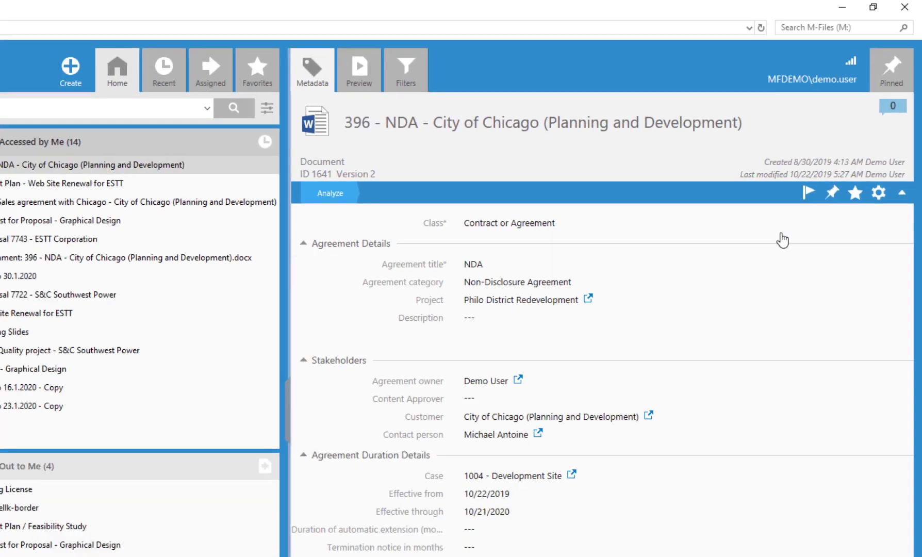
{"action": "left_click", "coordinate": [752, 289]}
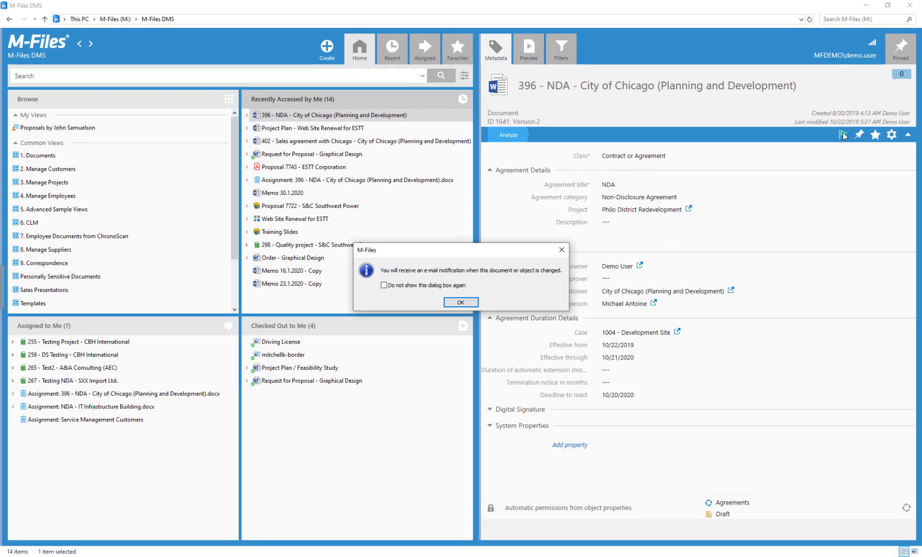
{"action": "key", "text": "Return"}
Pin the 396 NDA document, add it to favourites and show the Favorites list
{"action": "left_click", "coordinate": [860, 135]}
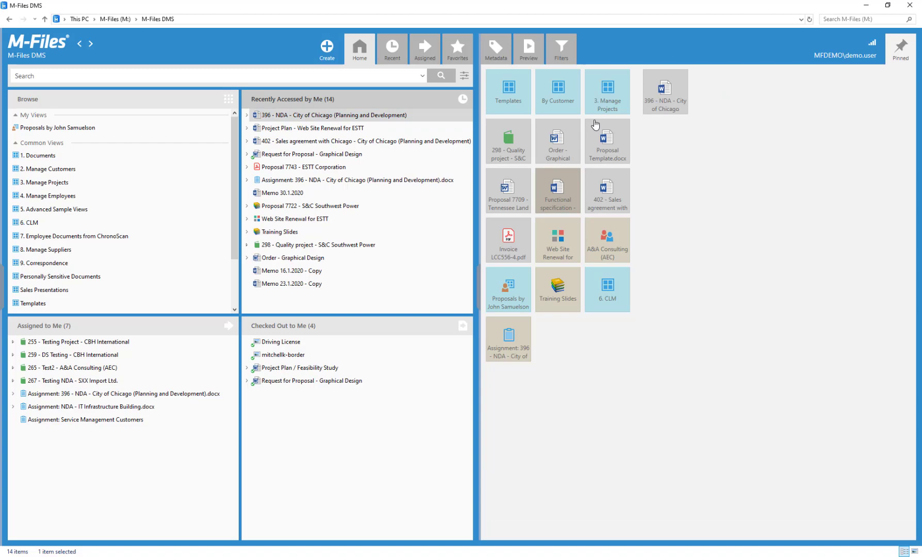
{"action": "left_click", "coordinate": [495, 47]}
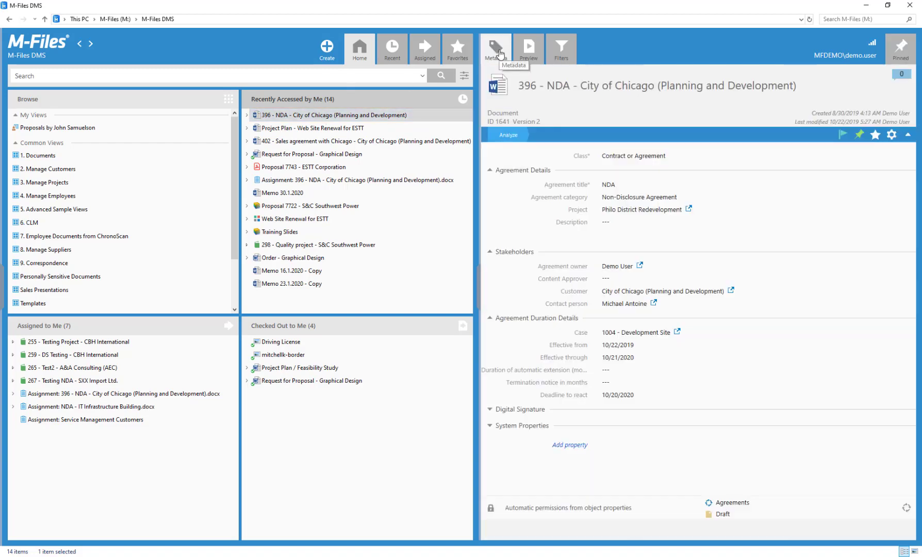
{"action": "left_click", "coordinate": [875, 137]}
{"action": "left_click", "coordinate": [458, 52]}
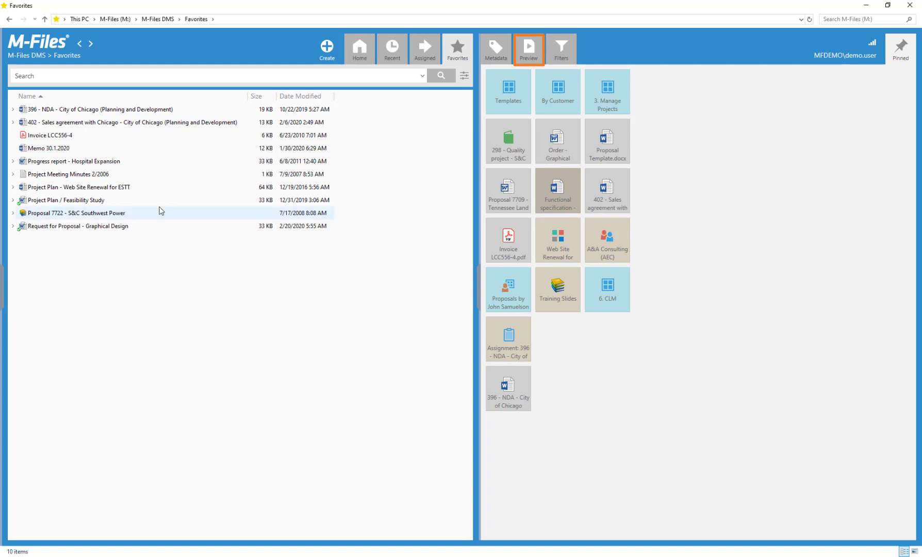
Preview and scroll through the ESTT Web Site Renewal project plan, then return to the vault home
{"action": "left_click", "coordinate": [147, 188]}
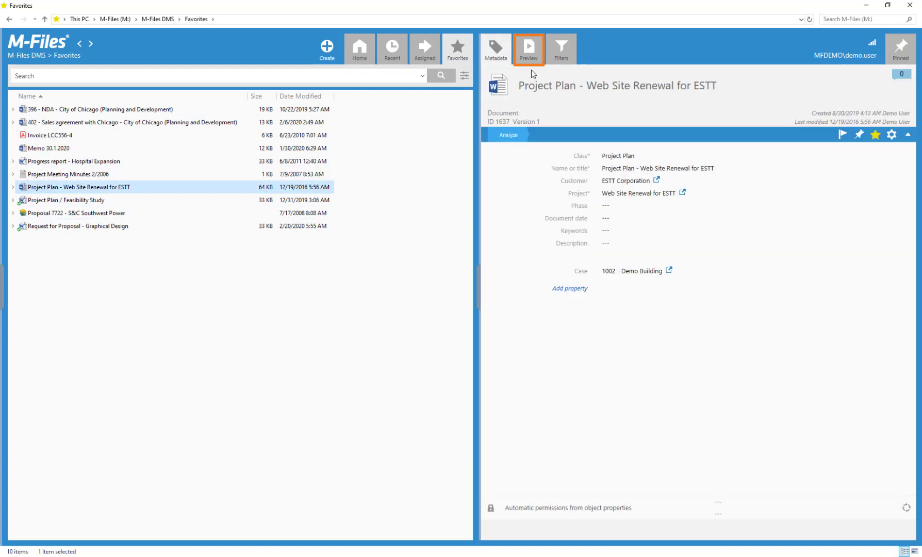
{"action": "left_click", "coordinate": [534, 57]}
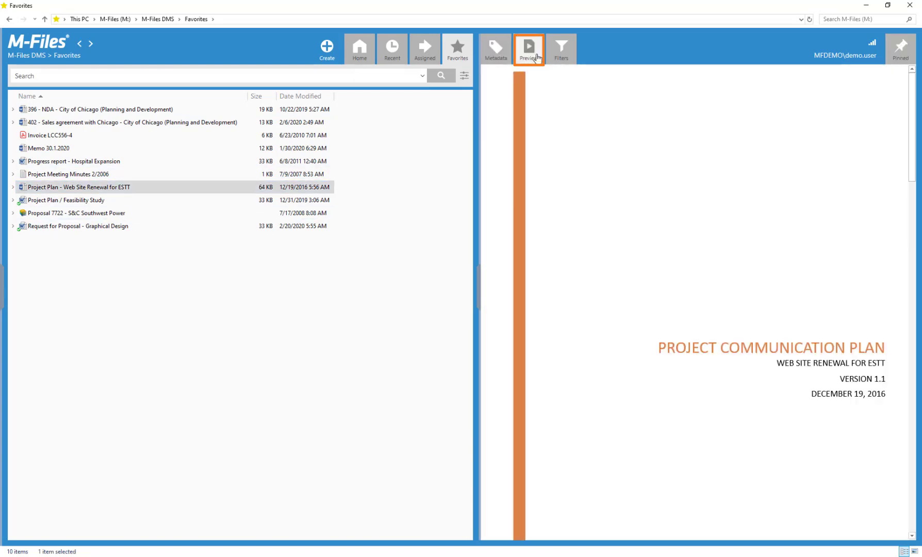
{"action": "mouse_move", "coordinate": [912, 126]}
{"action": "left_mouse_down"}
{"action": "mouse_move", "coordinate": [917, 447]}
{"action": "mouse_move", "coordinate": [913, 125]}
{"action": "left_mouse_up"}
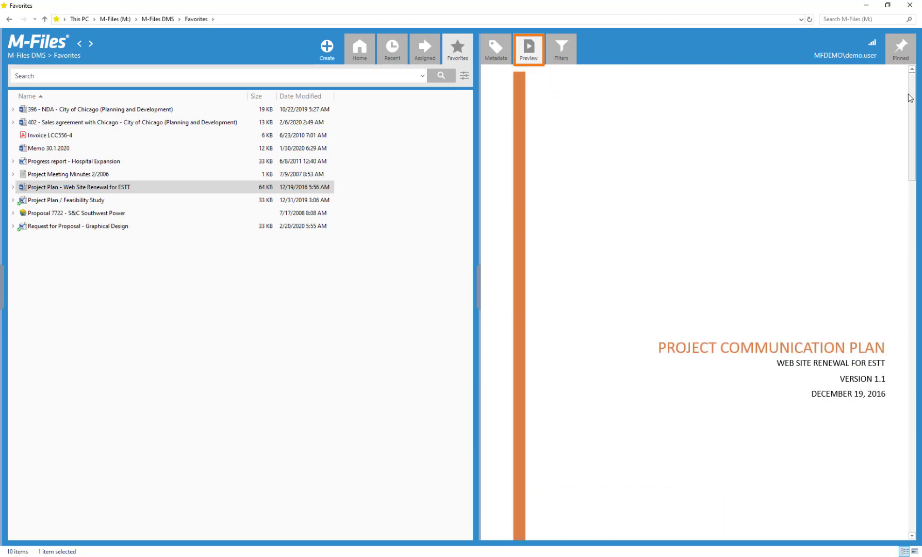
{"action": "left_click", "coordinate": [49, 48]}
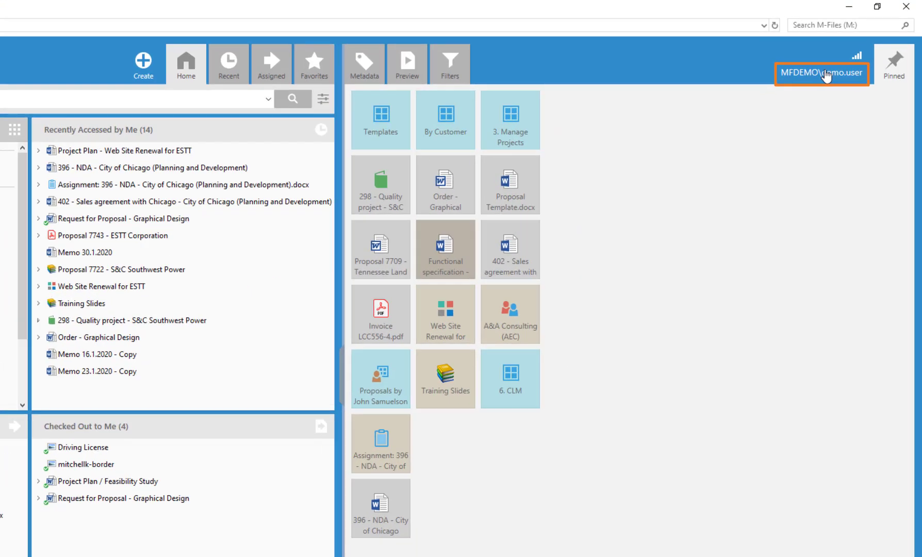
Open the user account menu offering About M-Files, Notification Settings, Go Offline and Log Out
{"action": "left_click", "coordinate": [849, 58]}
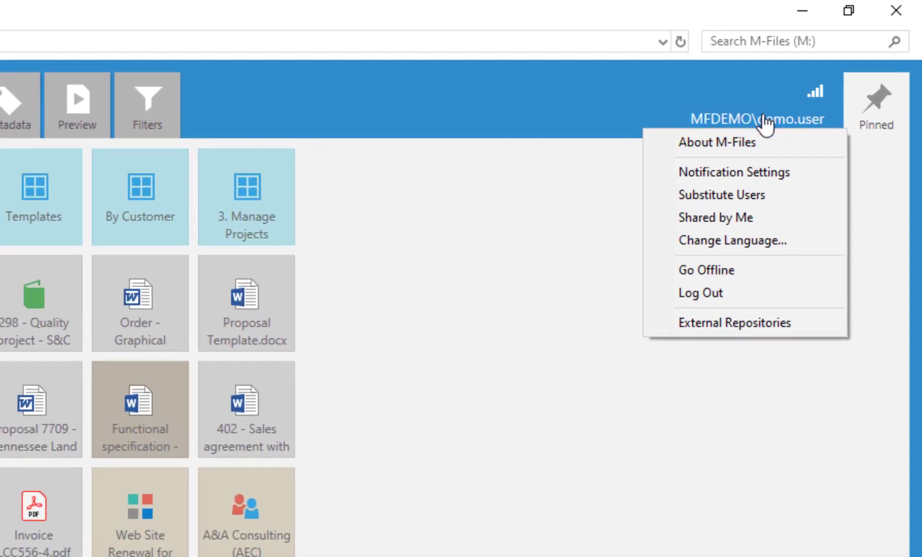